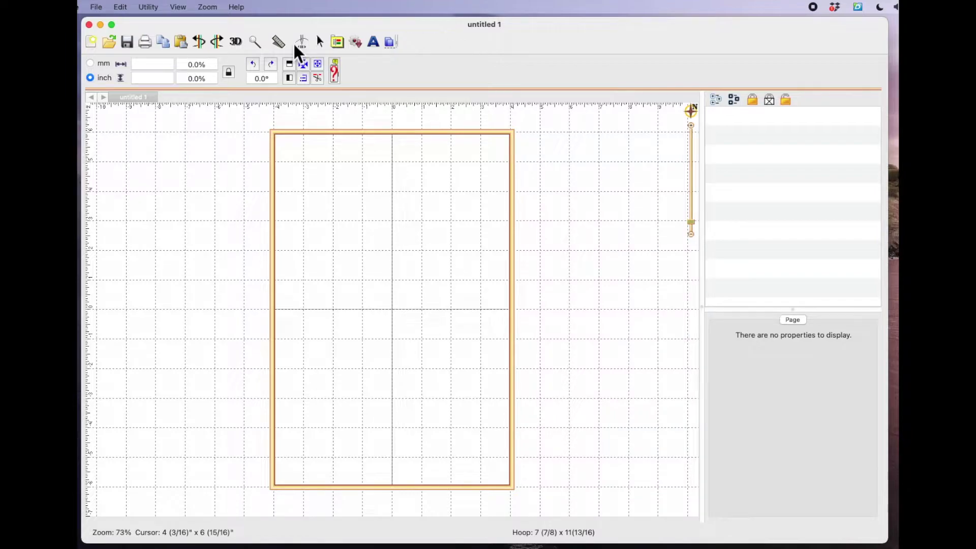
# Step: Open the view display options and dismiss them without changing anything
pyautogui.click(183, 12)
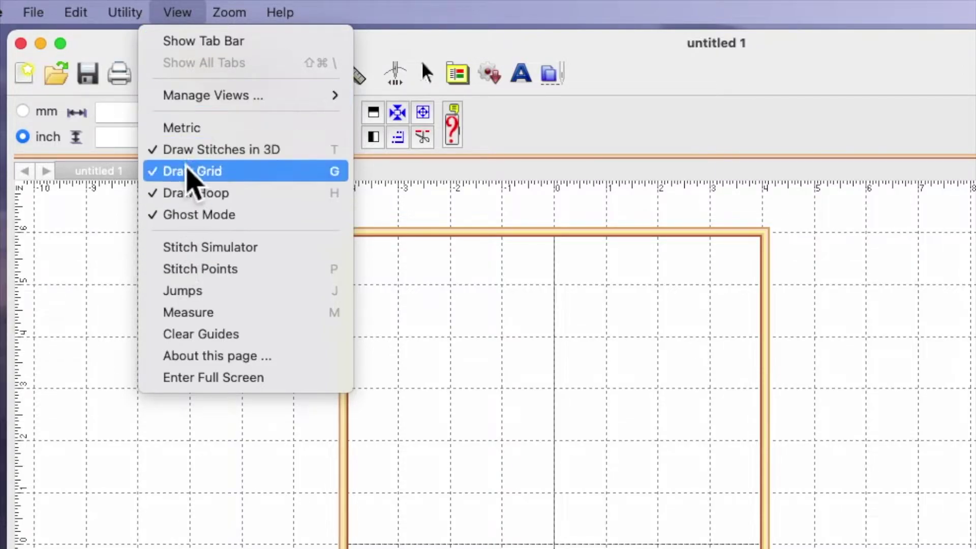
pyautogui.moveTo(218, 97)
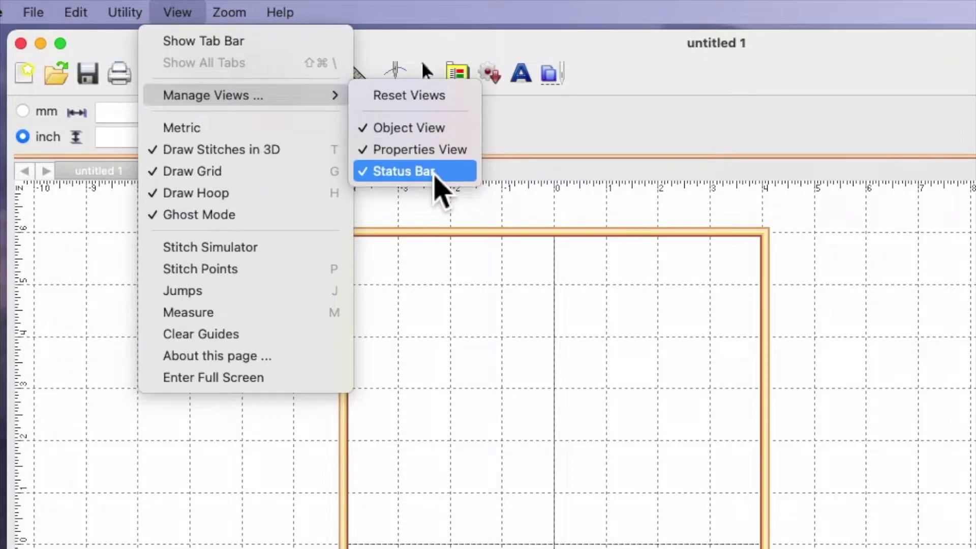
pyautogui.click(569, 167)
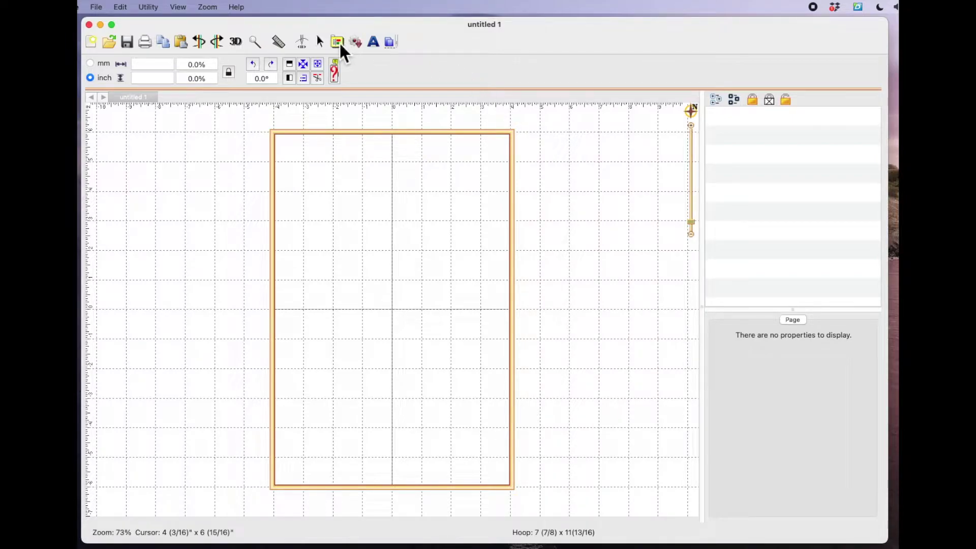
# Step: Go to Environment > Hoops, keep PES as the format, and apply the 350 mm x 350 mm hoop
pyautogui.click(338, 43)
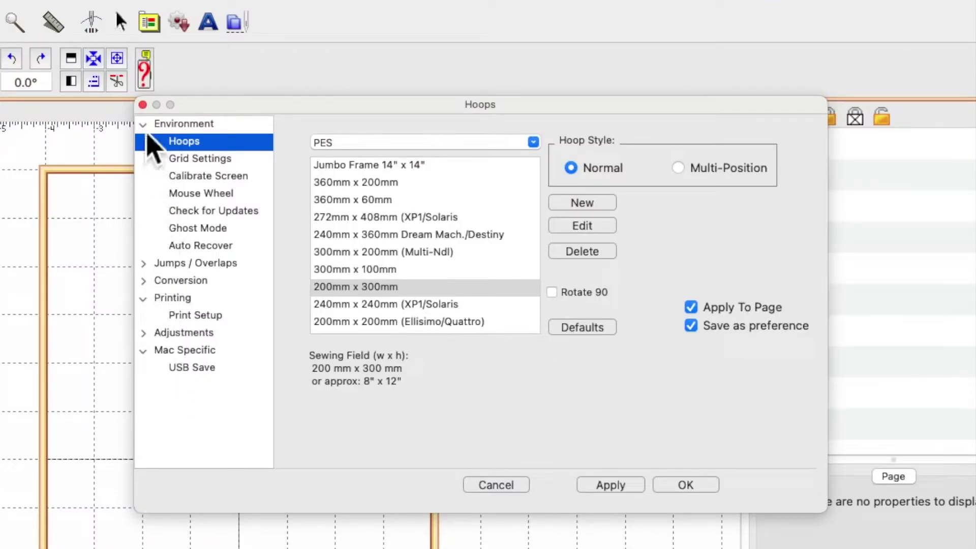
pyautogui.click(150, 126)
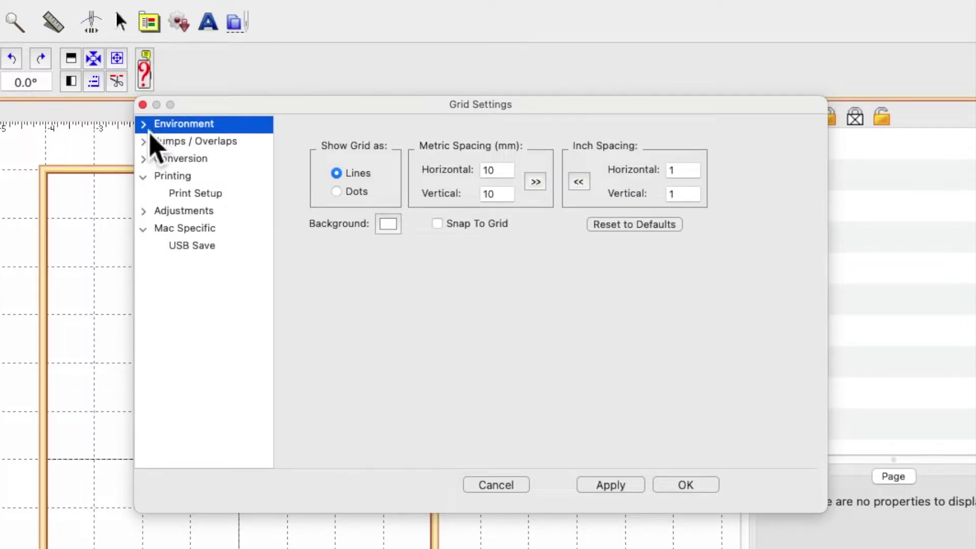
pyautogui.click(146, 128)
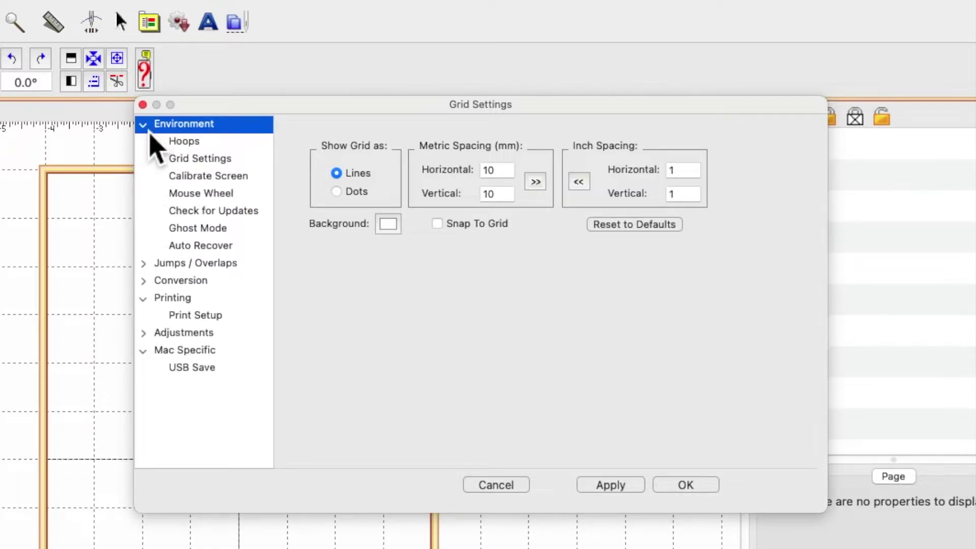
pyautogui.click(188, 143)
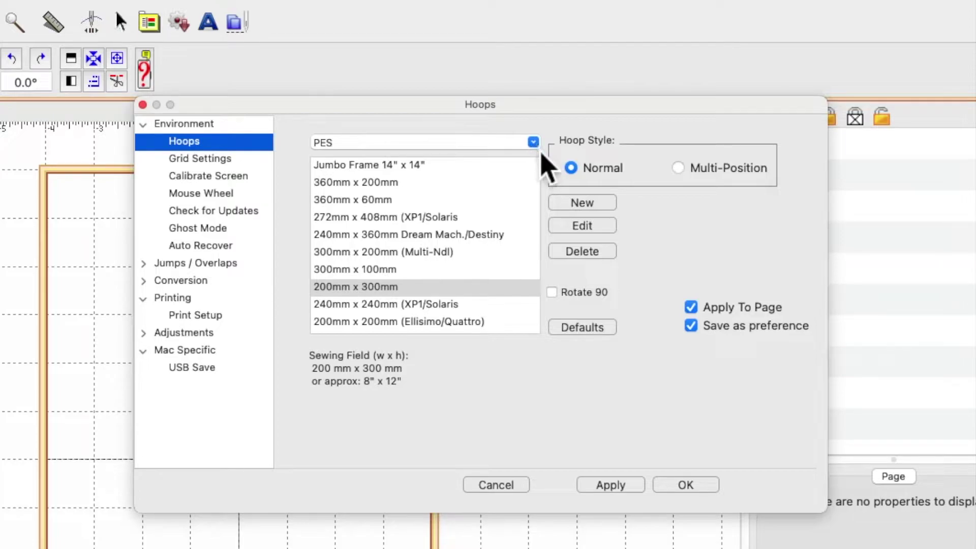
pyautogui.click(537, 150)
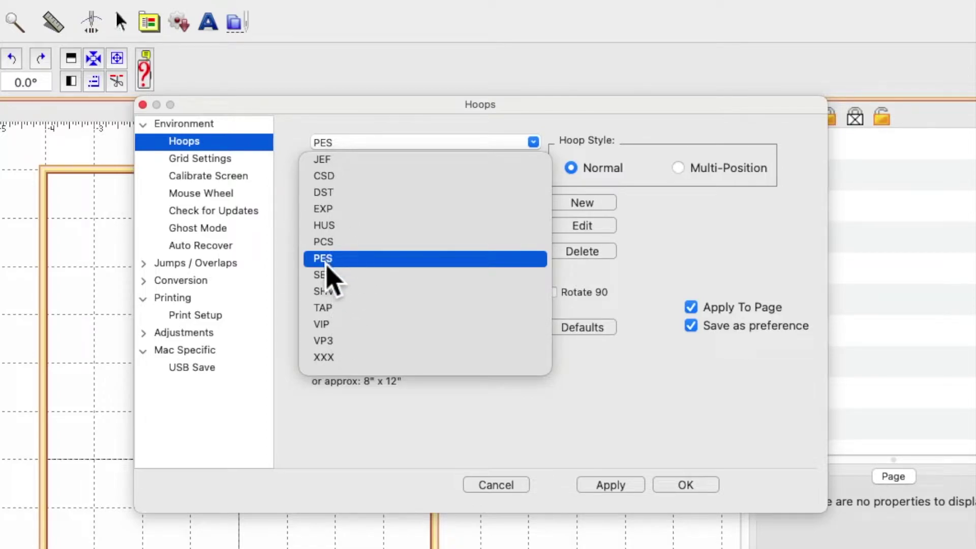
pyautogui.click(328, 262)
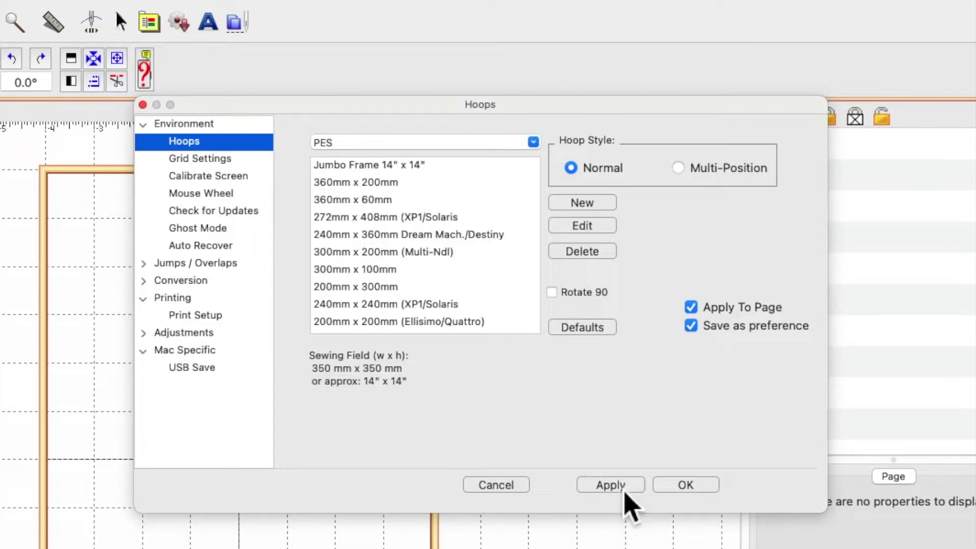
pyautogui.click(628, 489)
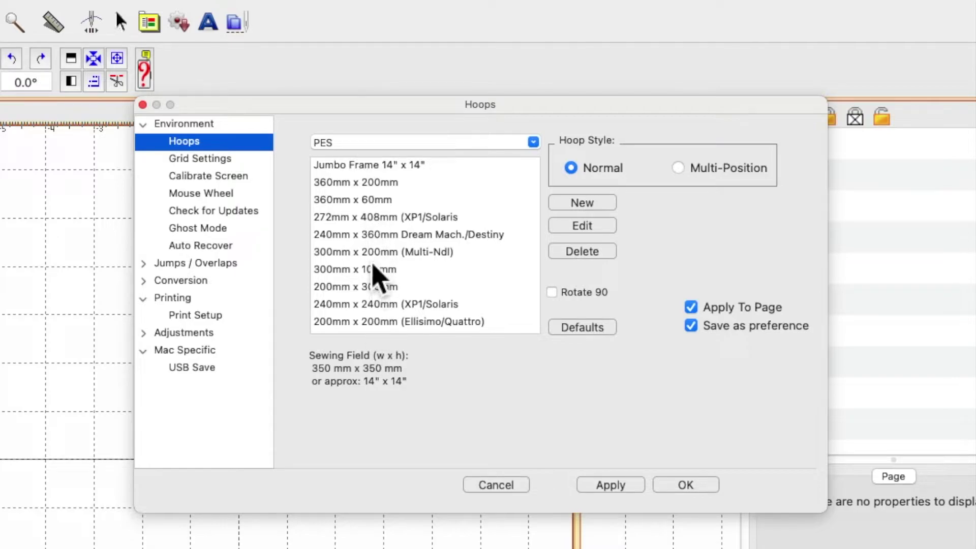
# Step: Select the 200mm x 300mm PES hoop, apply it to the page, and close the settings with OK
pyautogui.scroll(-10, 394, 243)
pyautogui.scroll(10, 395, 244)
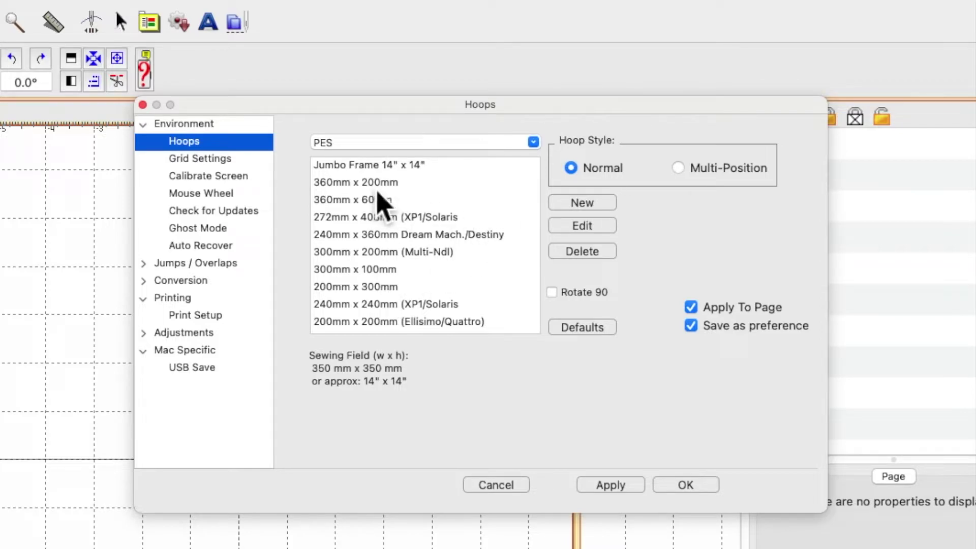
pyautogui.scroll(-8, 378, 193)
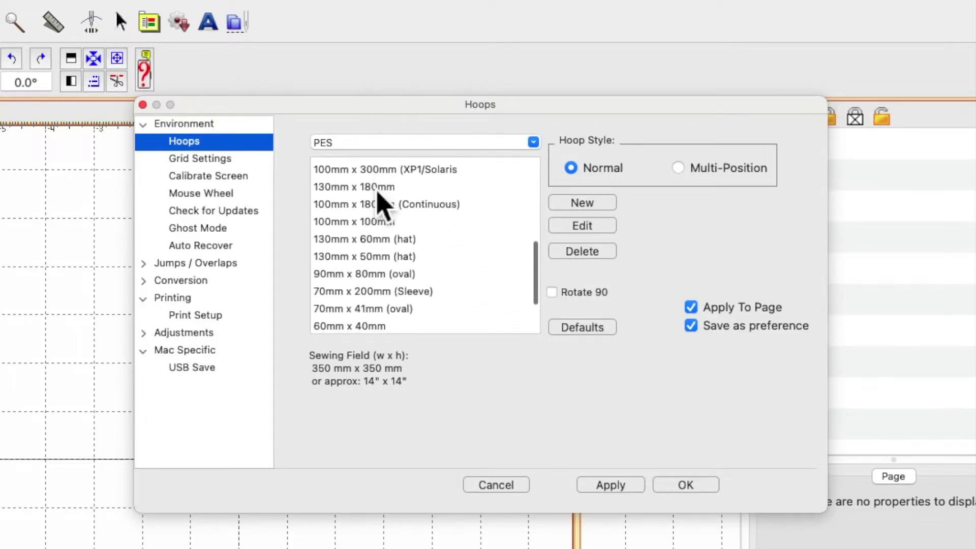
pyautogui.scroll(8, 378, 196)
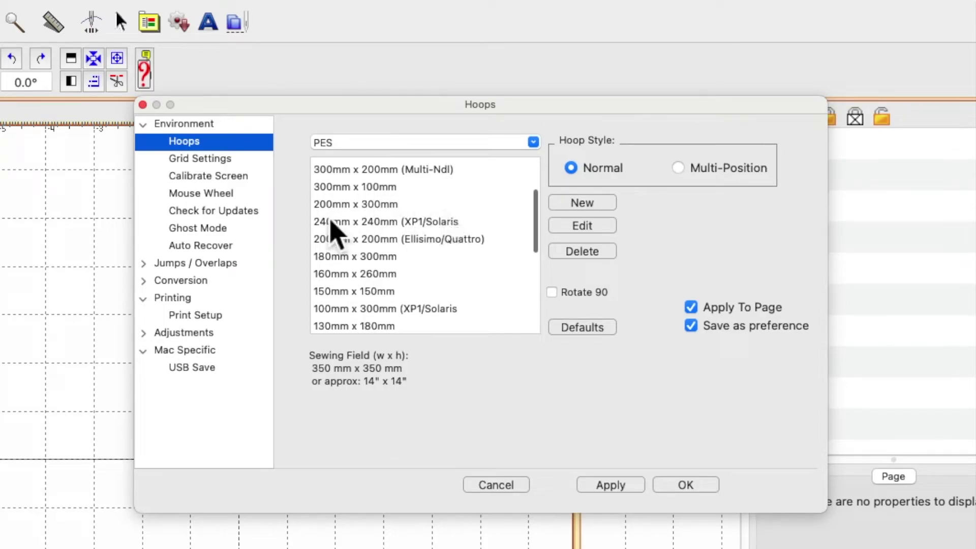
pyautogui.click(327, 205)
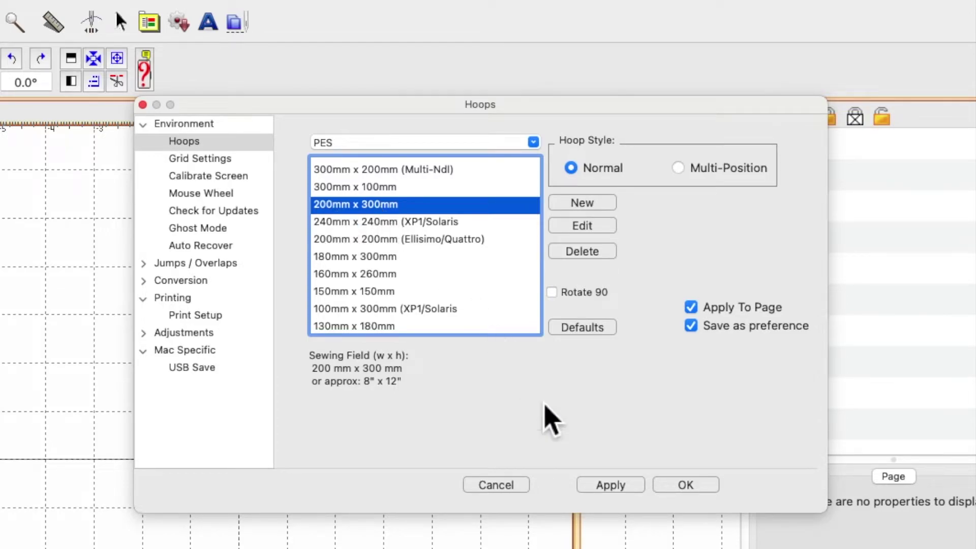
pyautogui.click(619, 488)
pyautogui.click(683, 487)
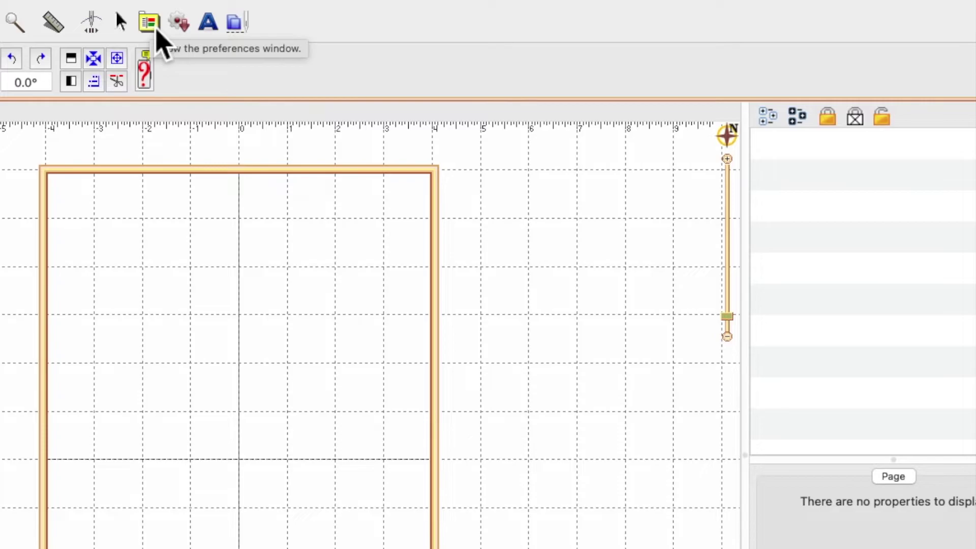
# Step: Edit the 200mm x 300mm hoop's name to add 8, then apply it and close the settings
pyautogui.click(157, 29)
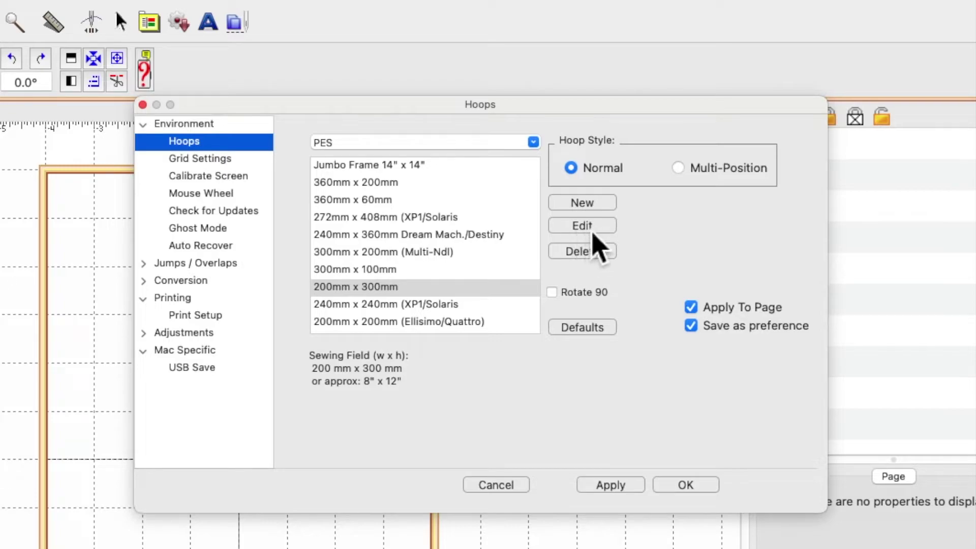
pyautogui.click(585, 229)
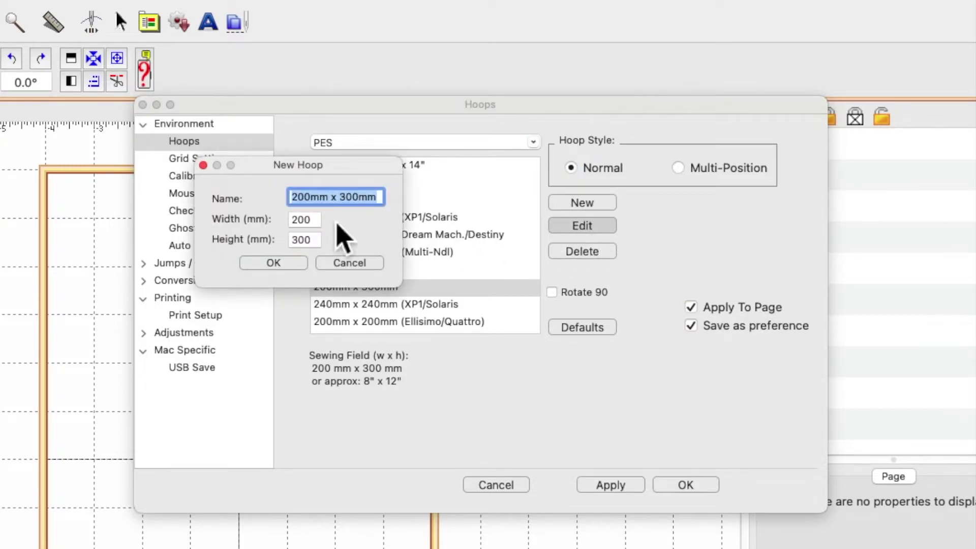
pyautogui.moveTo(351, 167); pyautogui.dragTo(461, 369)
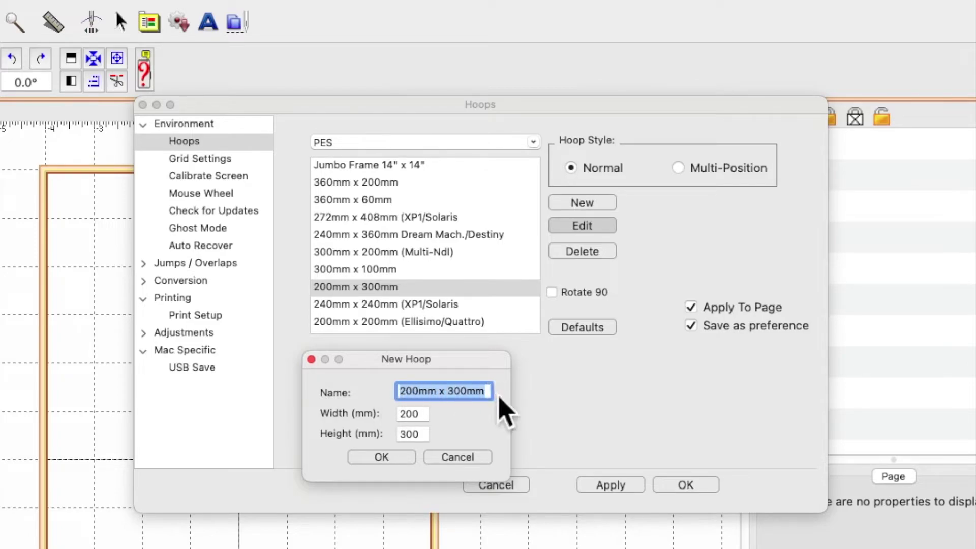
pyautogui.write('8x12')
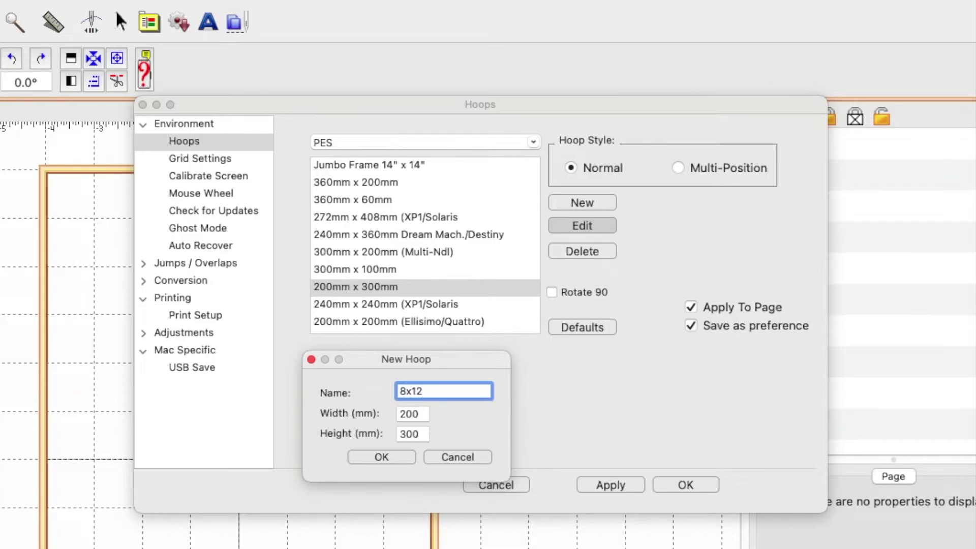
pyautogui.click(394, 459)
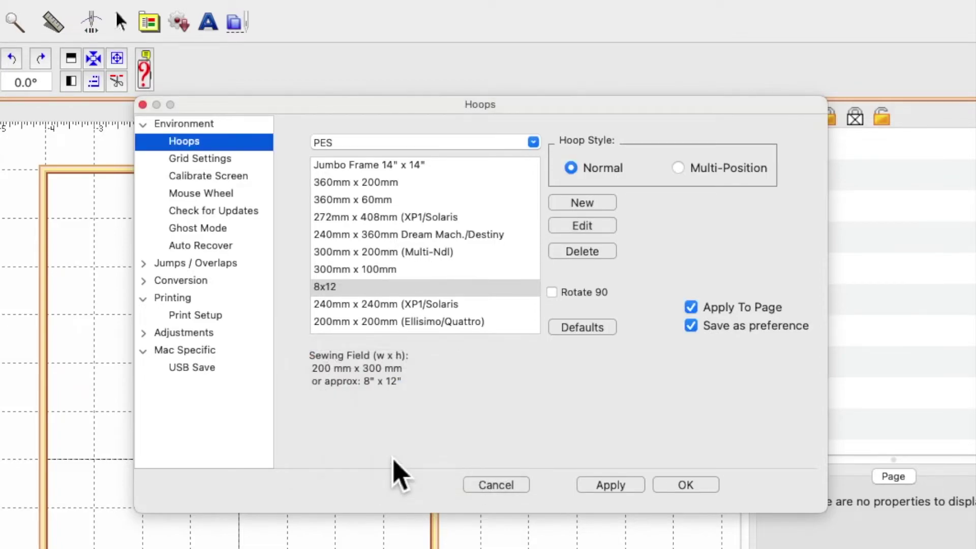
pyautogui.click(619, 491)
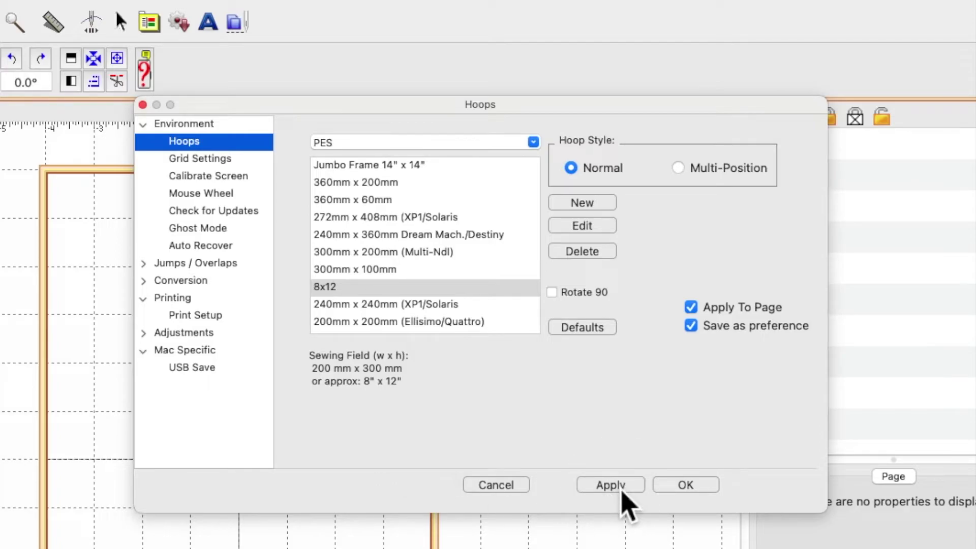
pyautogui.click(701, 491)
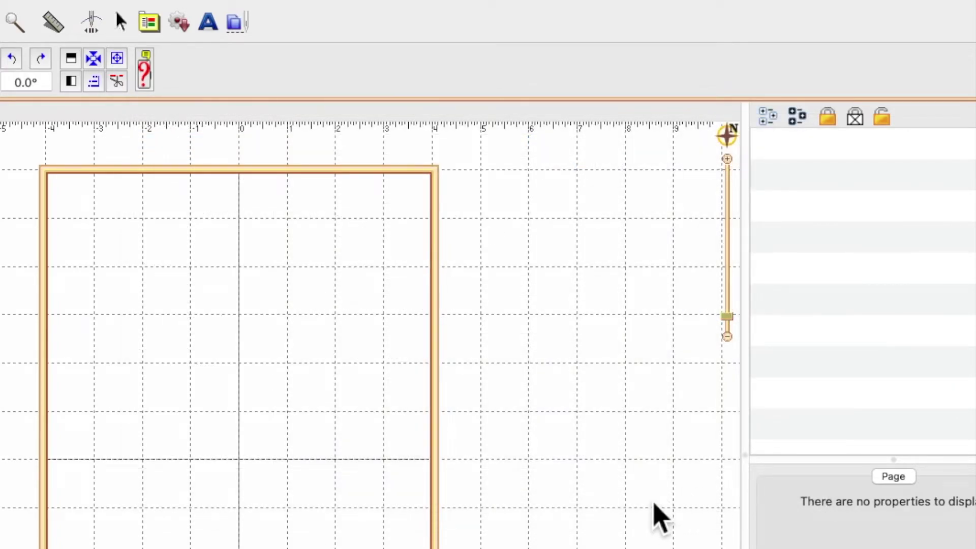
# Step: Rename the hoop to '200mm x 300mm (8x12)' and close the settings, keeping the change
pyautogui.click(153, 28)
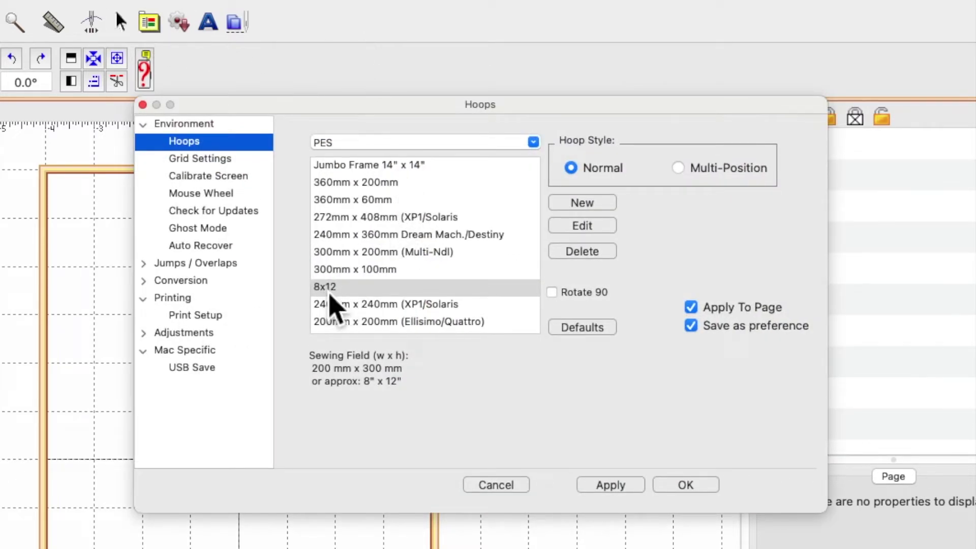
pyautogui.click(583, 225)
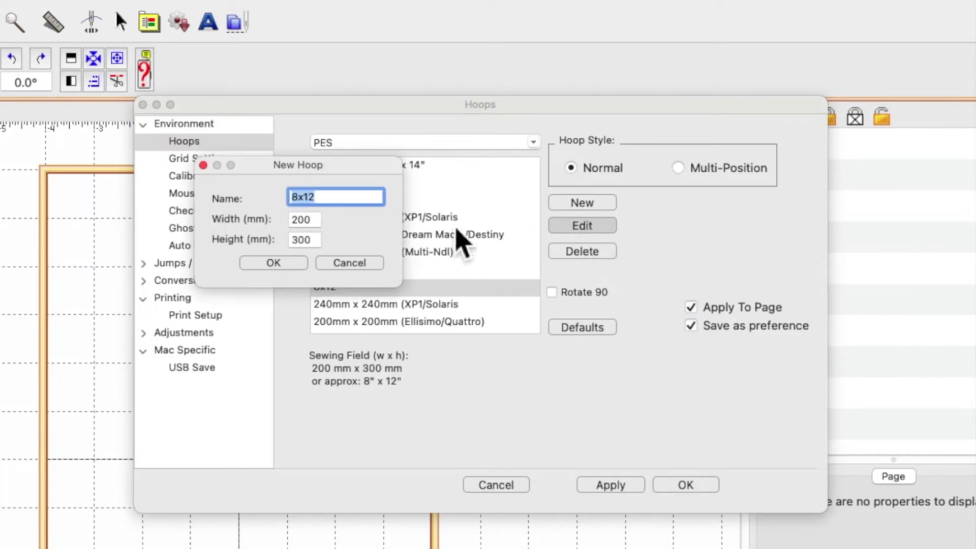
pyautogui.doubleClick(293, 197)
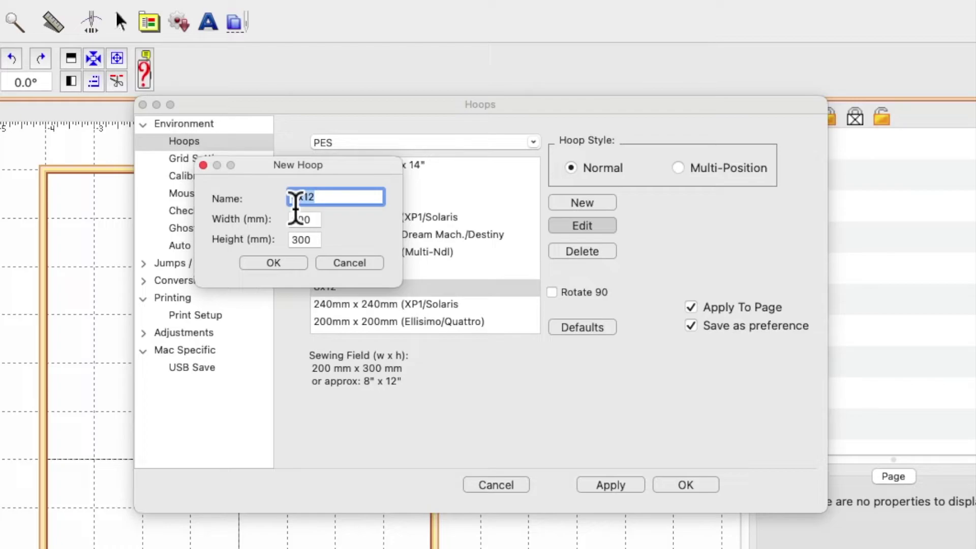
pyautogui.write('200mm x 300mm')
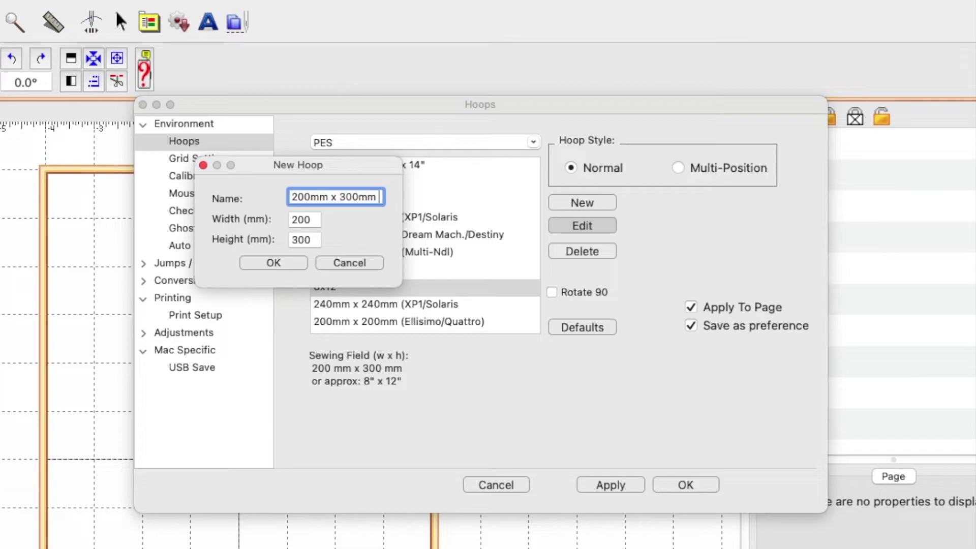
pyautogui.write('(8')
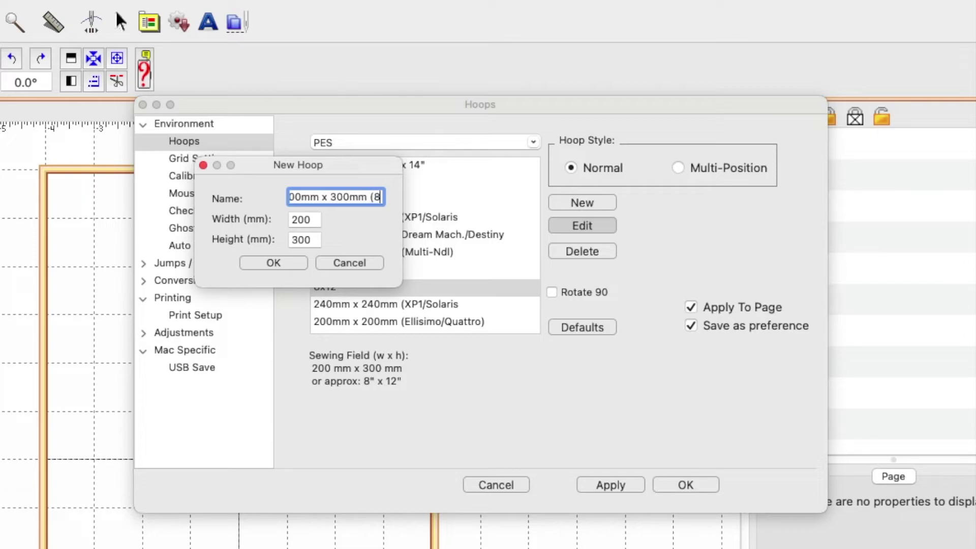
pyautogui.write('x12)')
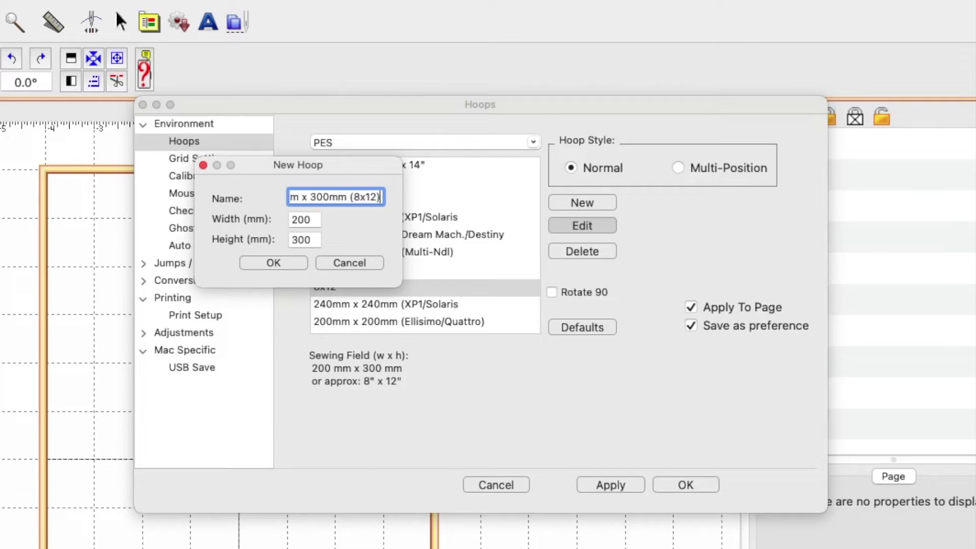
pyautogui.click(282, 264)
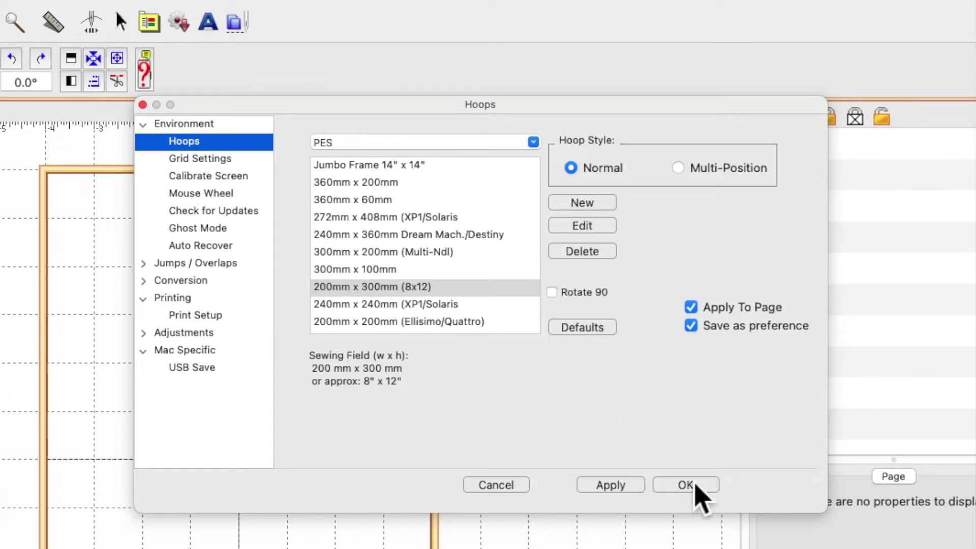
pyautogui.click(695, 486)
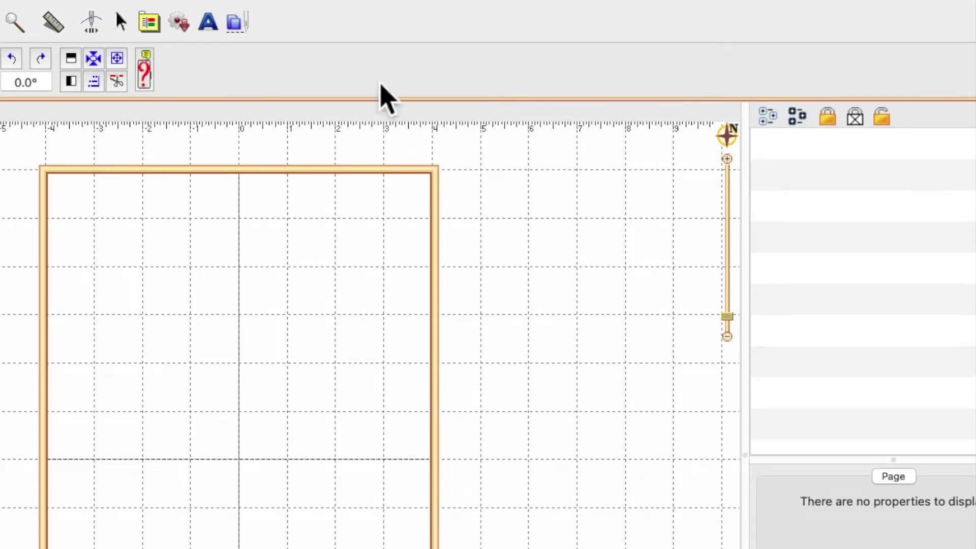
# Step: In the reopened hoop settings, select the 100mm x 100mm hoop and start editing it
pyautogui.click(155, 26)
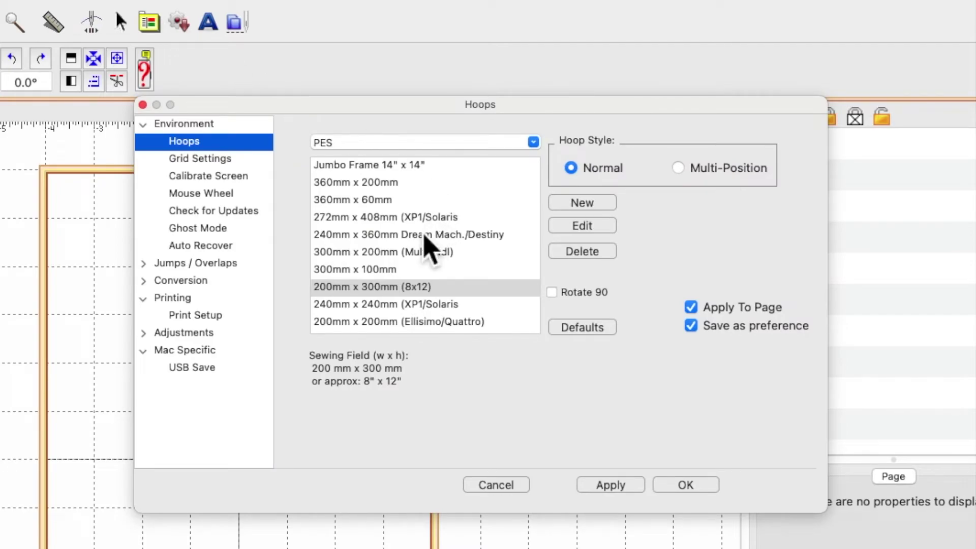
pyautogui.scroll(-5, 425, 237)
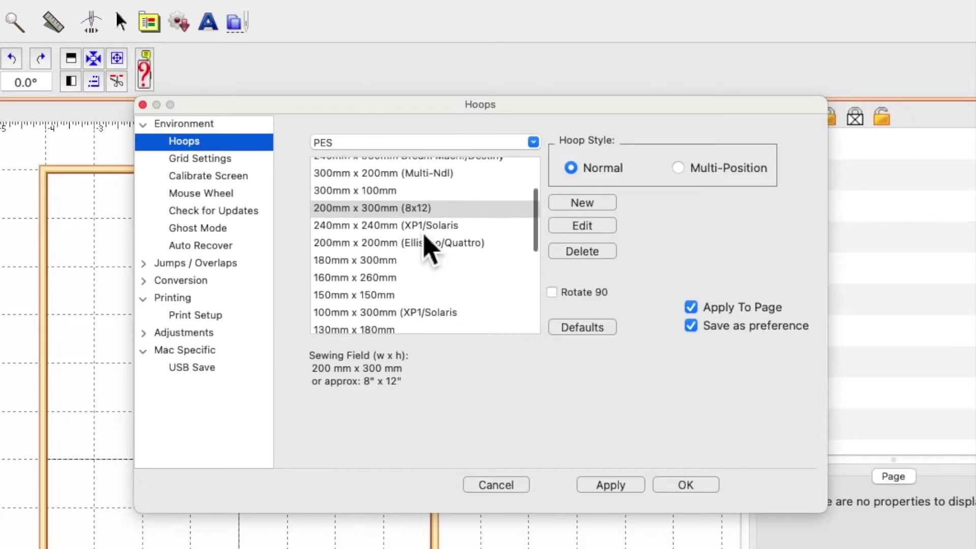
pyautogui.scroll(-3, 430, 248)
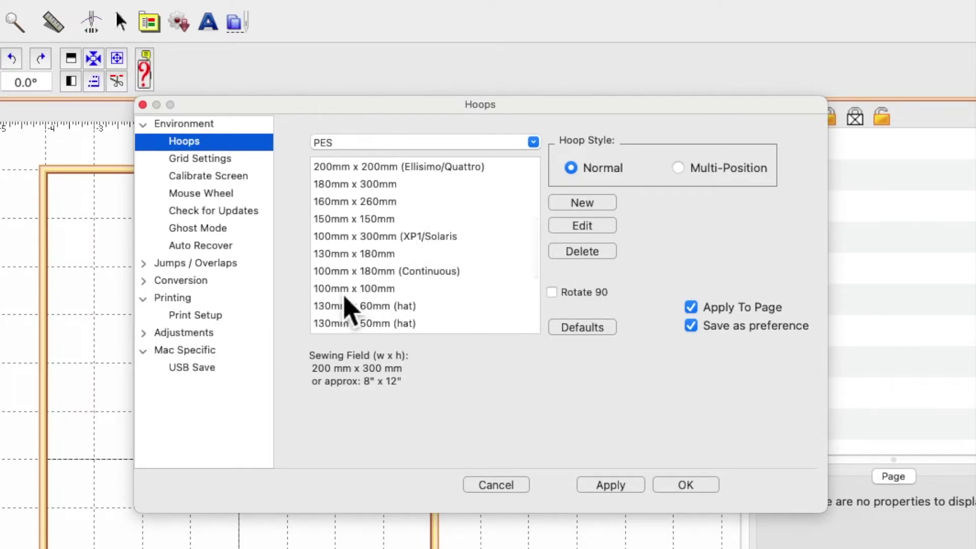
pyautogui.click(348, 291)
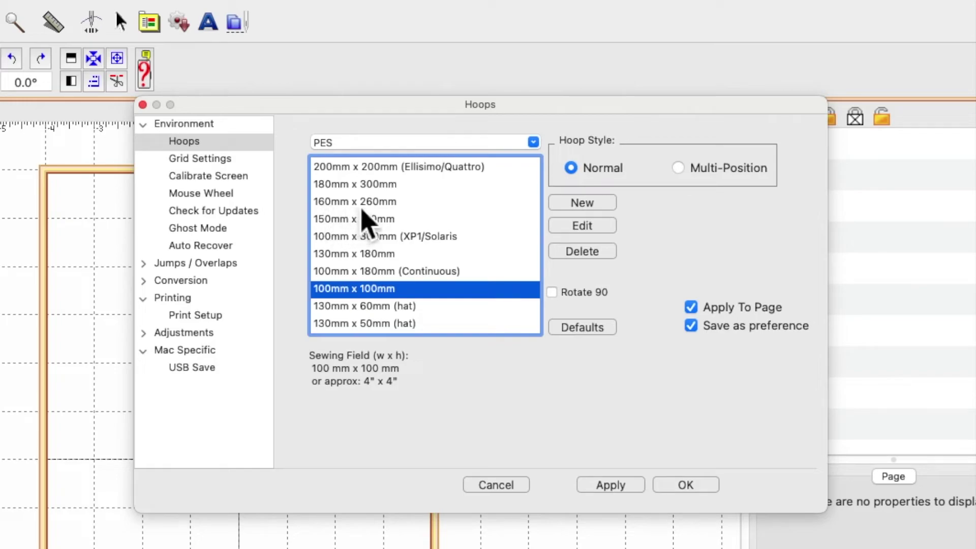
pyautogui.click(359, 205)
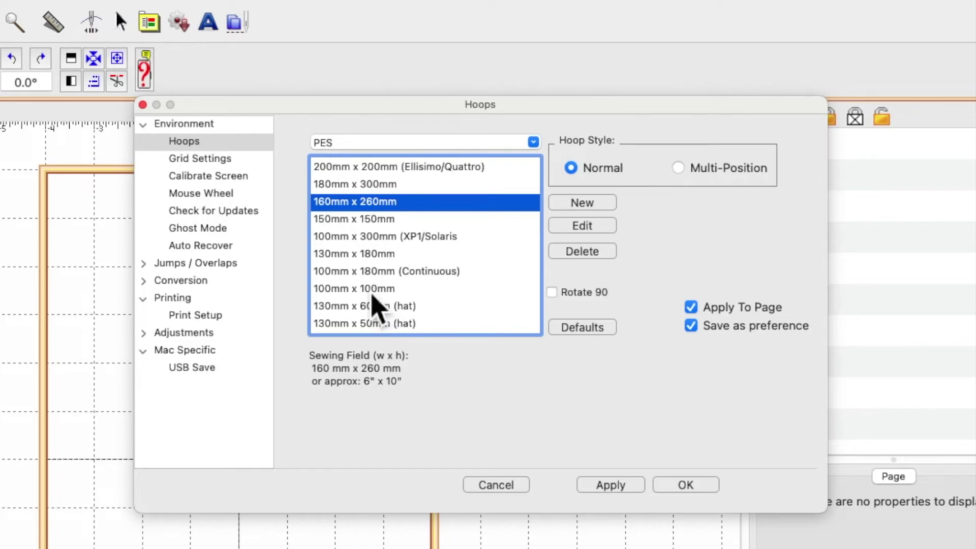
pyautogui.click(371, 290)
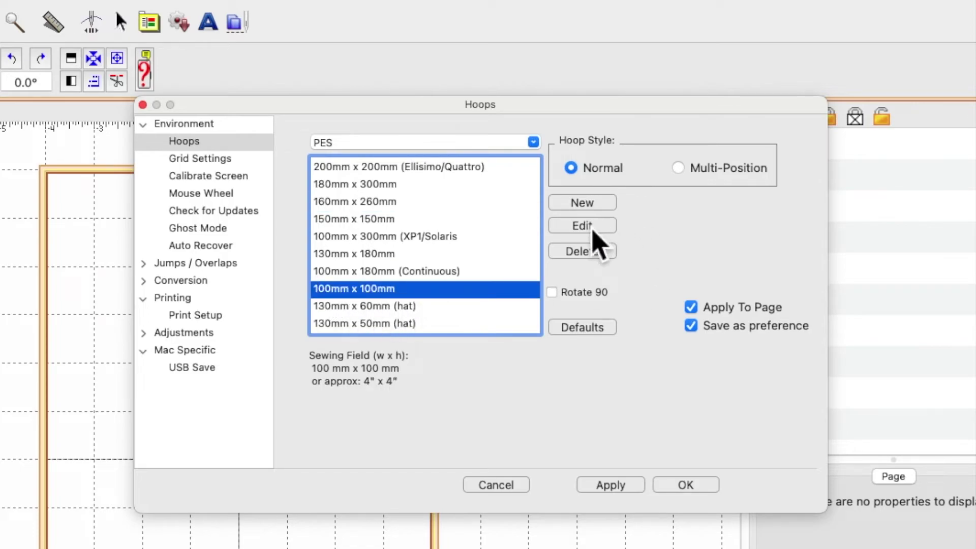
pyautogui.click(592, 227)
# Step: Append '(4x4)' to the 100mm x 100mm hoop name and apply that hoop to the canvas
pyautogui.click(381, 199)
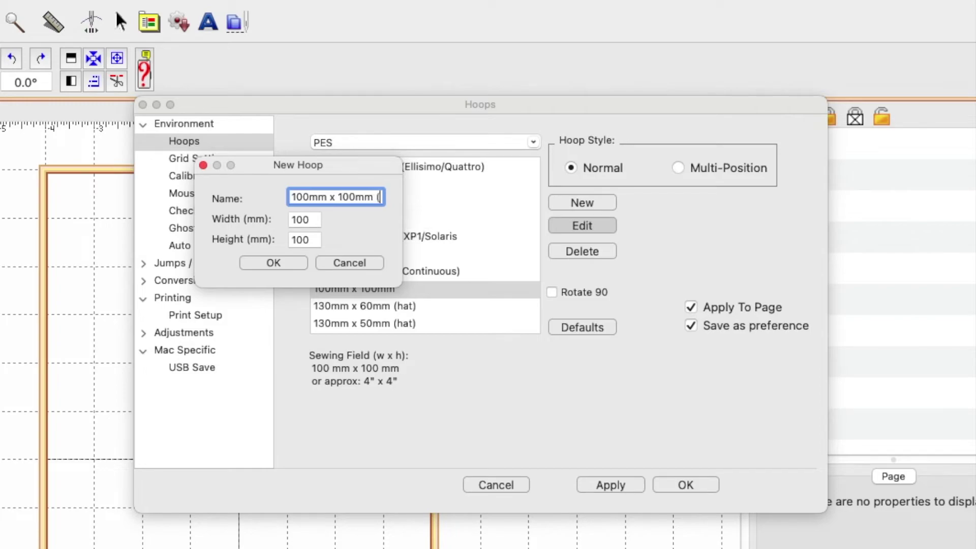
pyautogui.write('(4x4')
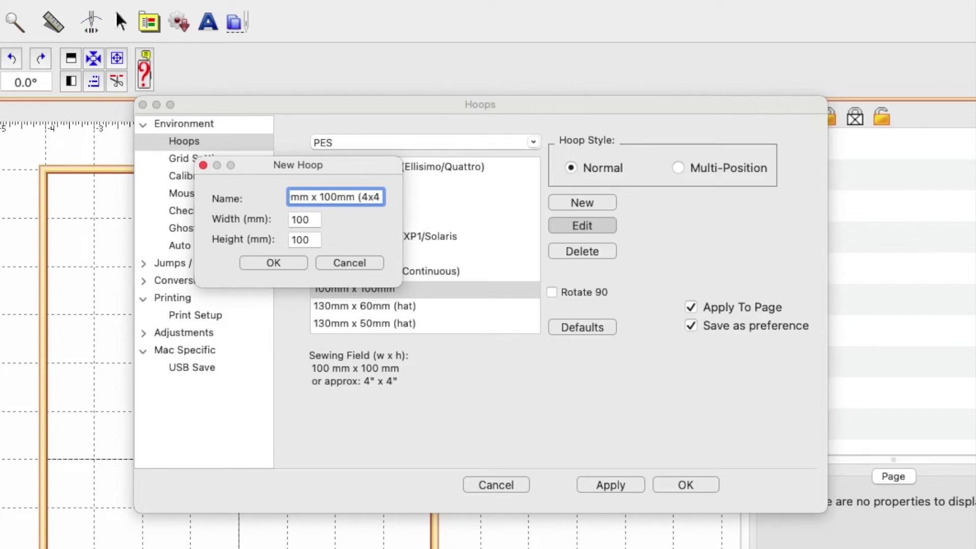
pyautogui.write(')')
pyautogui.click(286, 264)
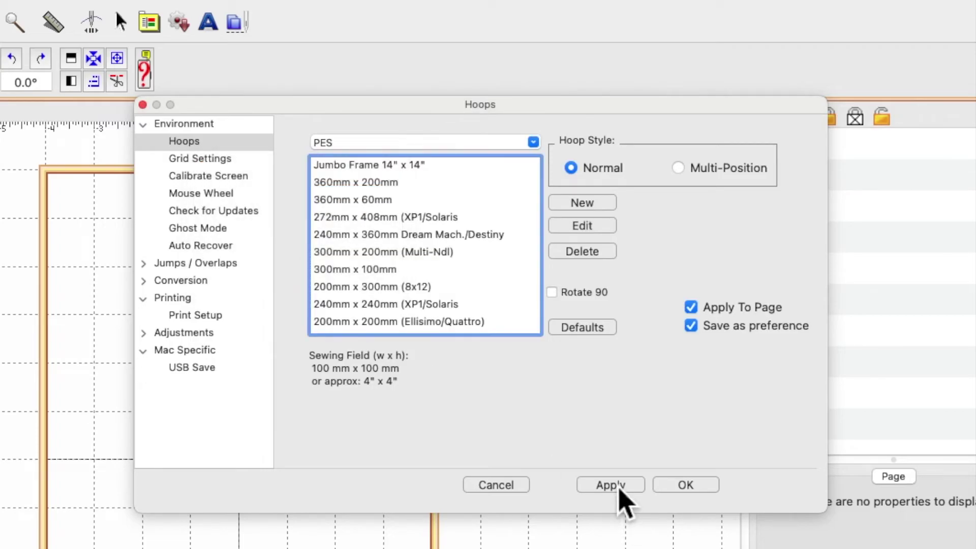
pyautogui.click(620, 488)
pyautogui.click(688, 487)
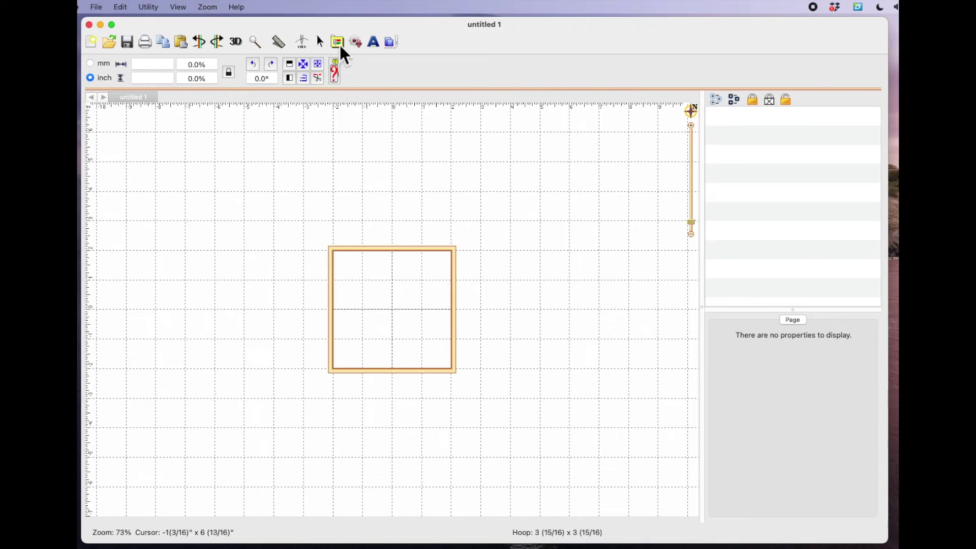
pyautogui.click(338, 43)
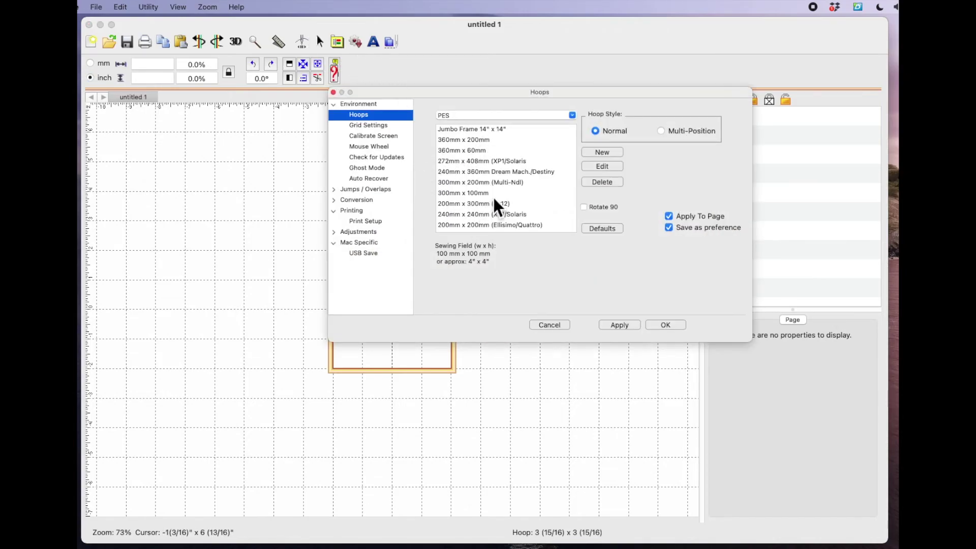
# Step: Apply the 200mm x 300mm (8x12) hoop to the canvas and close the hoop settings
pyautogui.click(485, 205)
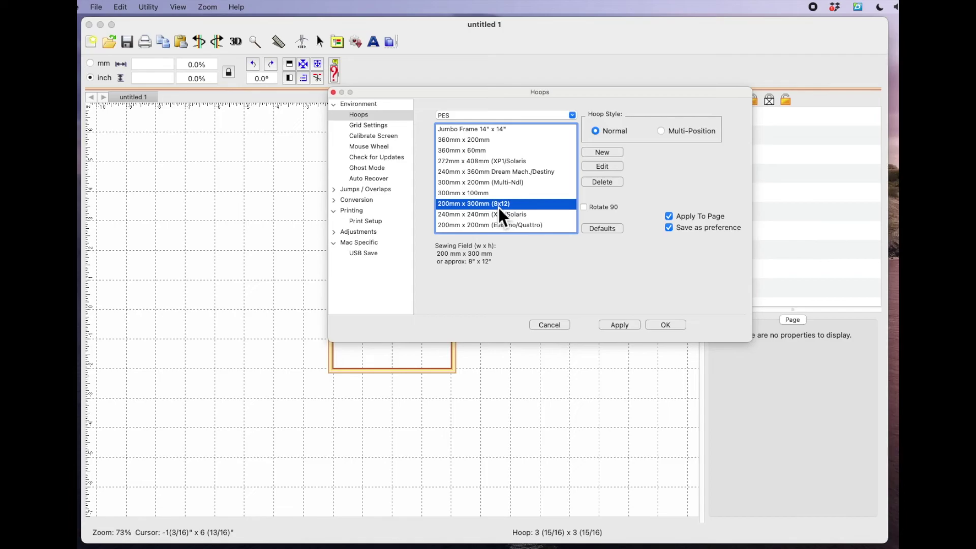
pyautogui.click(625, 327)
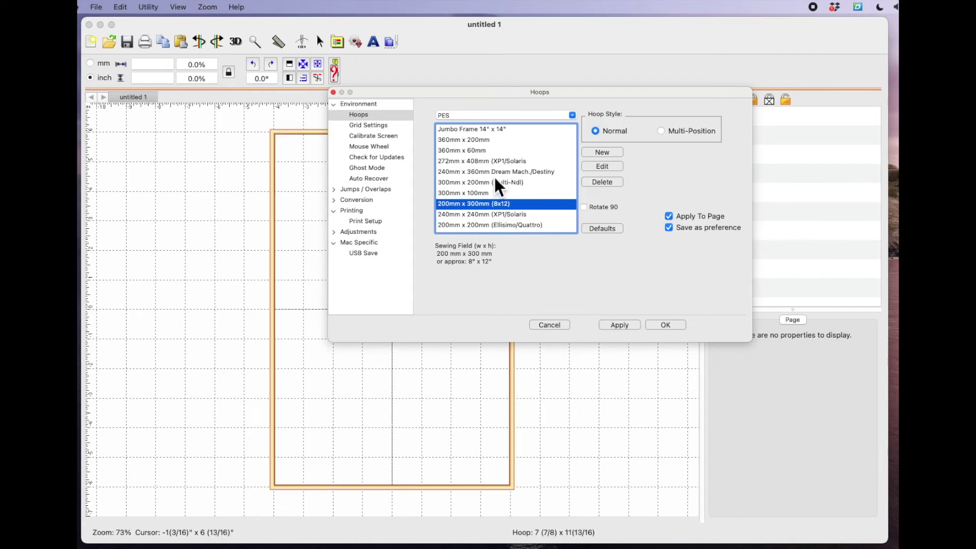
pyautogui.scroll(-10, 499, 187)
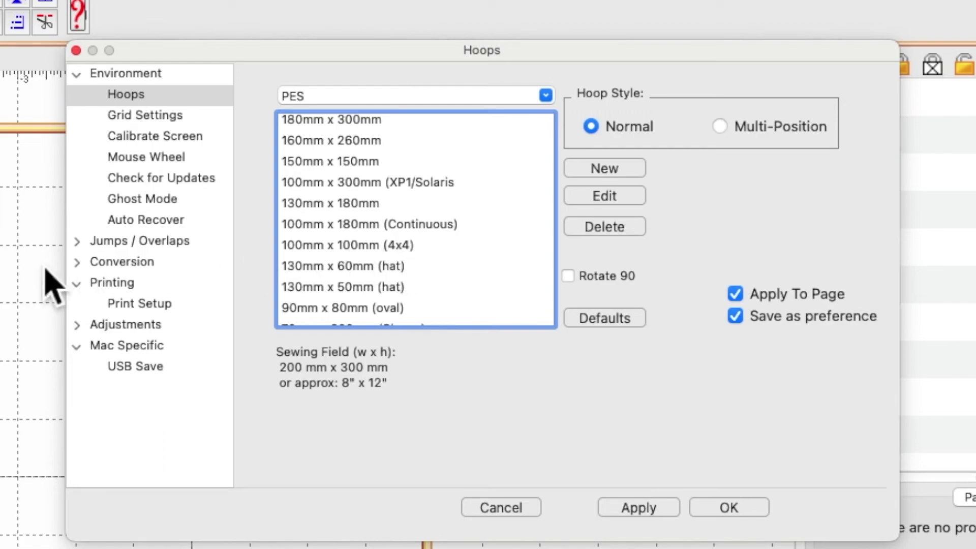
pyautogui.click(752, 504)
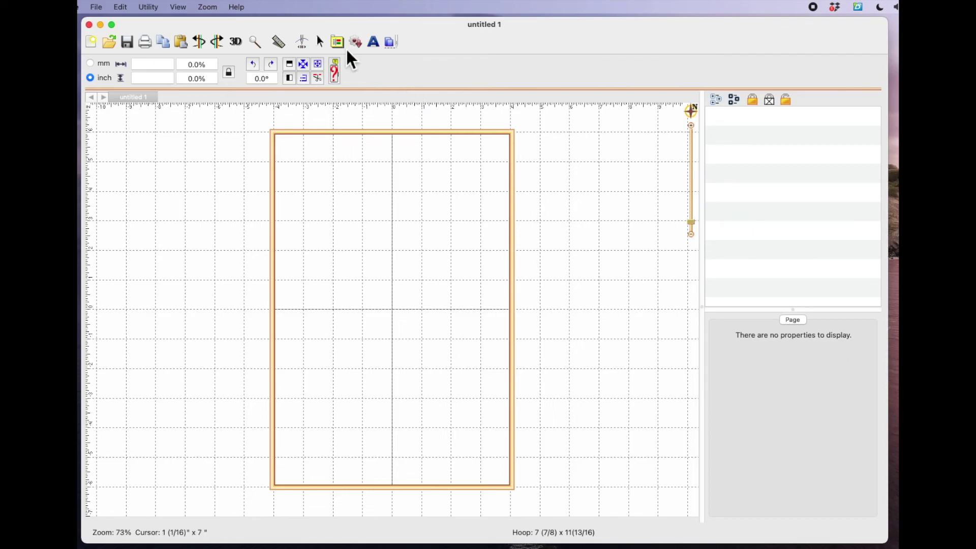
pyautogui.click(340, 44)
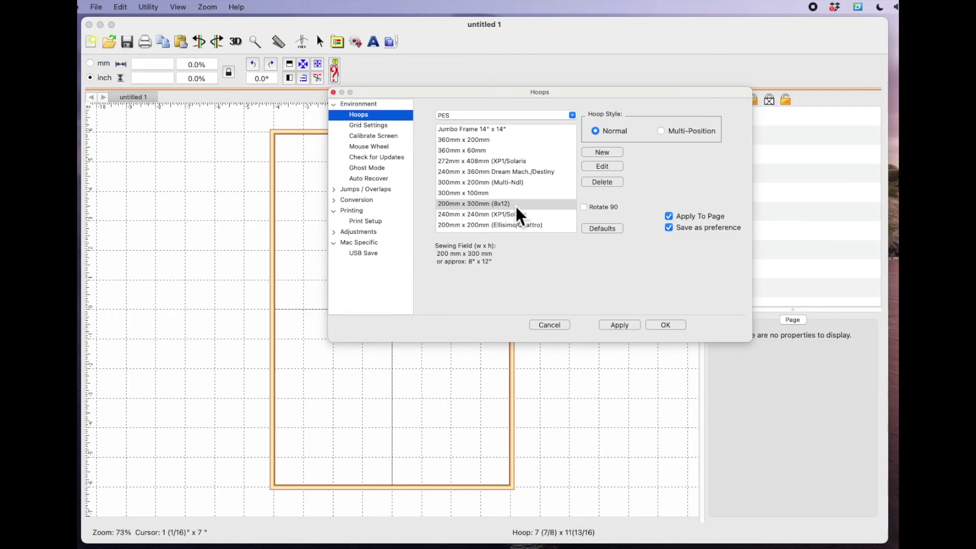
pyautogui.scroll(-6, 518, 215)
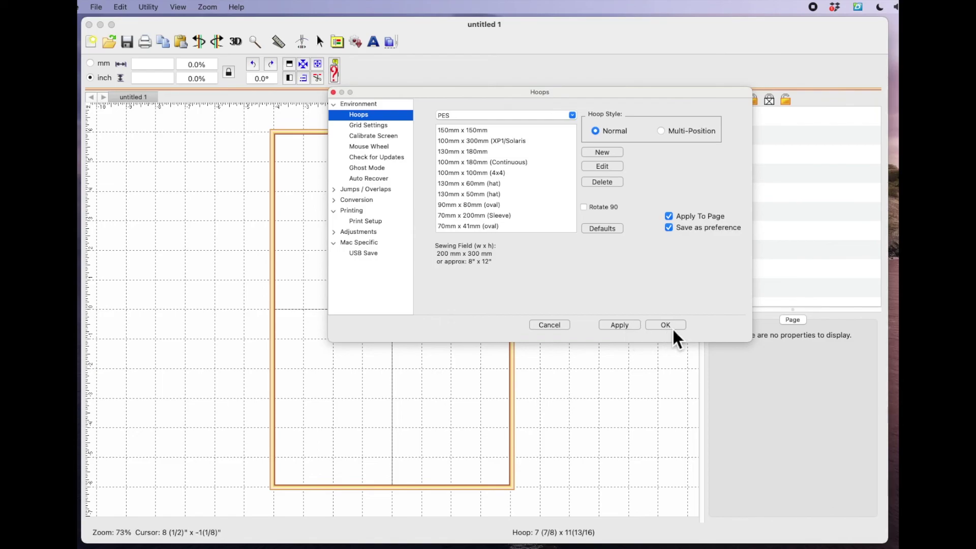
pyautogui.click(559, 326)
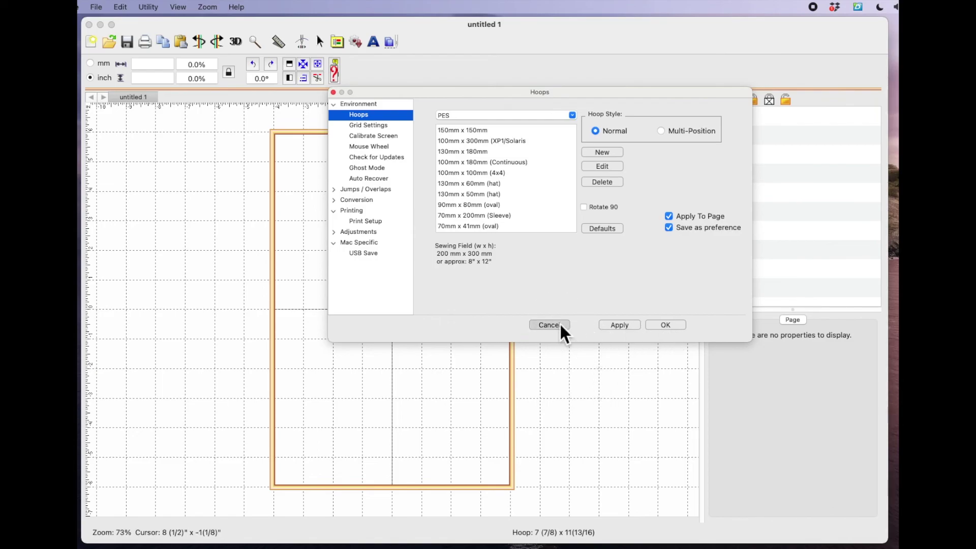